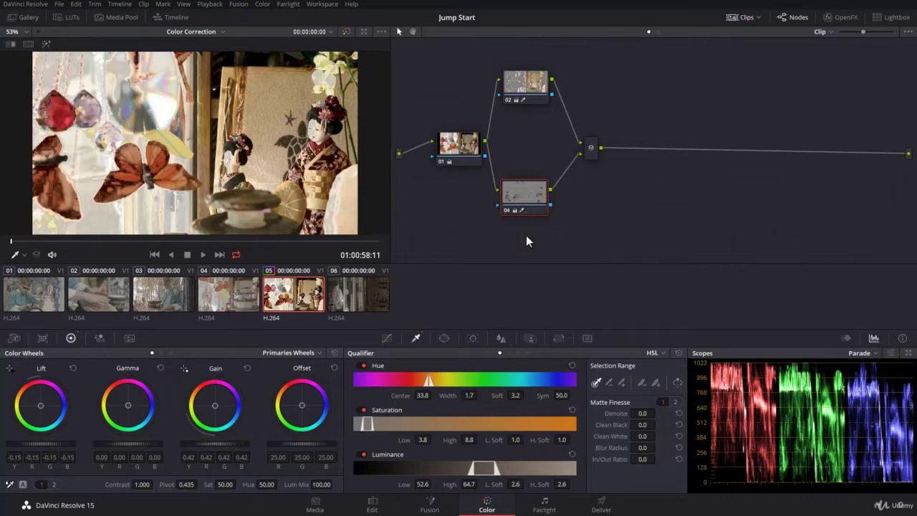
- Delete nodes 02, 04 and the Layer Mixer from clip 05's node graph
left_click_drag(526, 238, 614, 71)
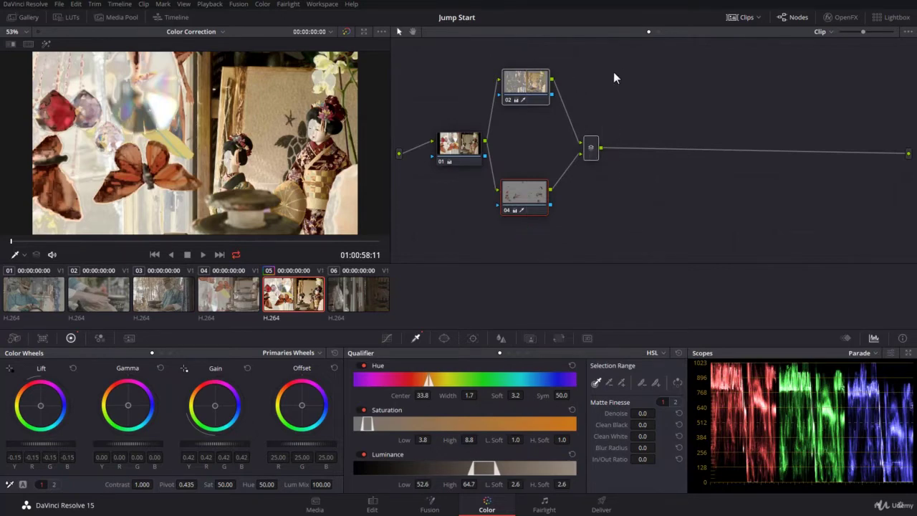
key("BackSpace")
- Add serial node 02 after node 01 and place it above and to the right
left_click(467, 147)
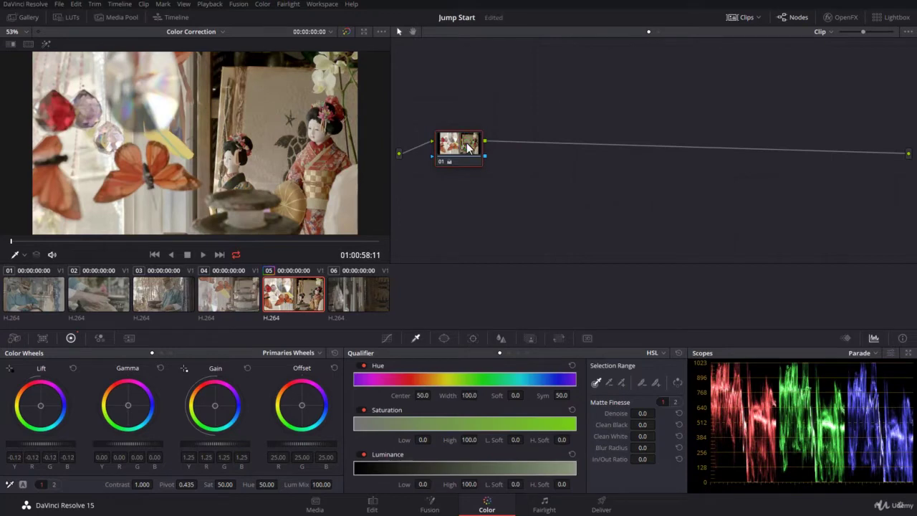
key("alt+s")
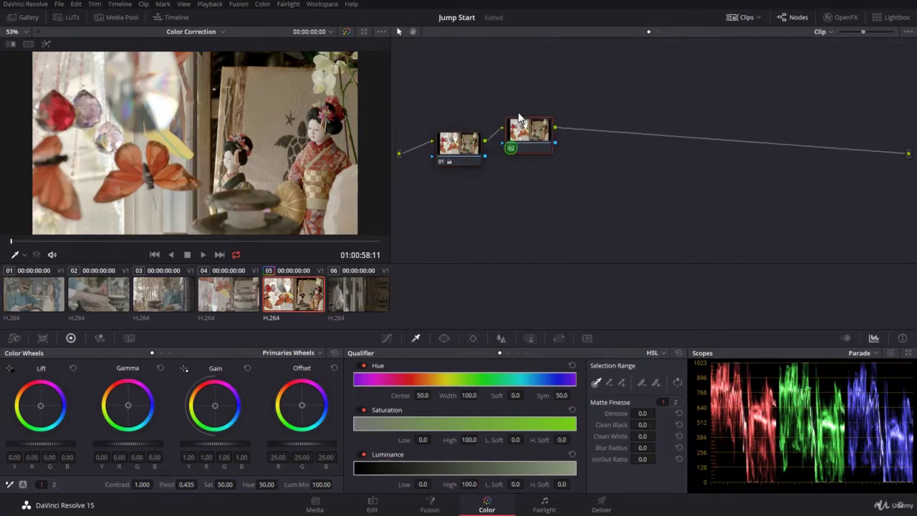
left_click_drag(523, 147, 520, 93)
- Add layer node 04 alongside node 02, joined by a Layer Mixer
right_click(523, 97)
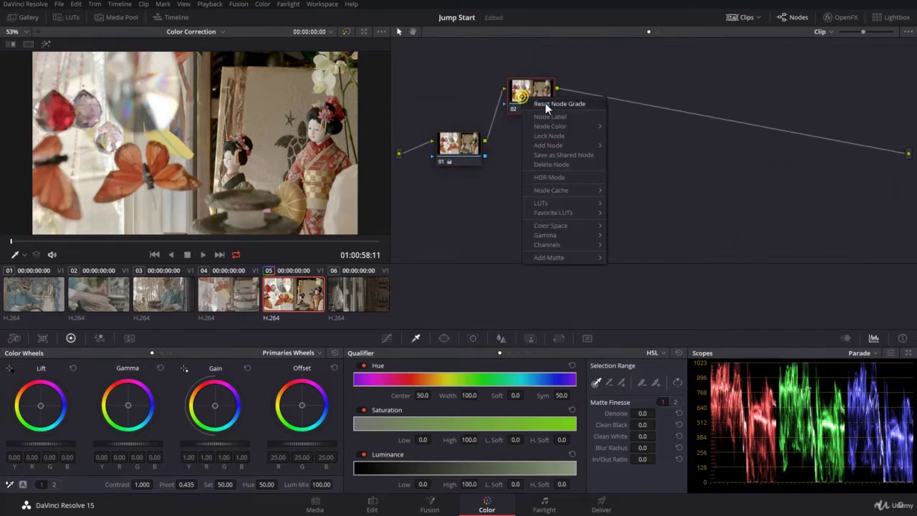
mouse_move(549, 145)
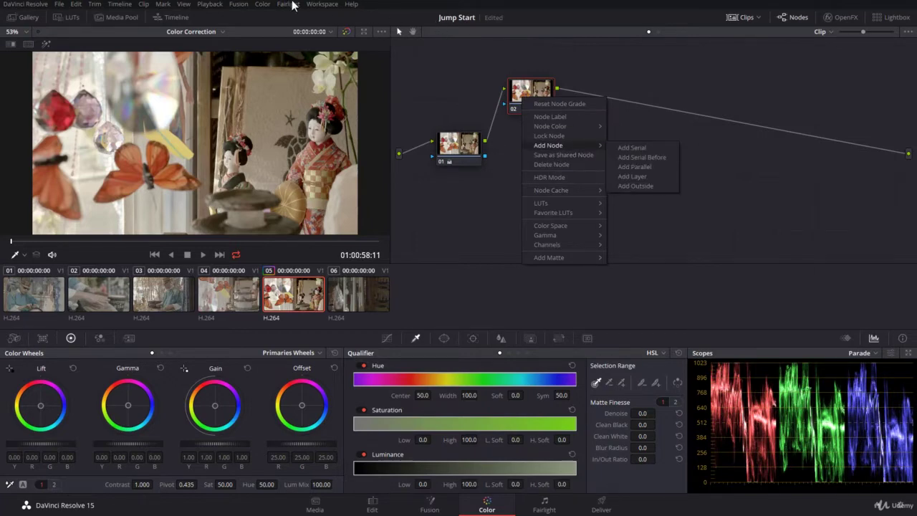
left_click(264, 4)
mouse_move(274, 15)
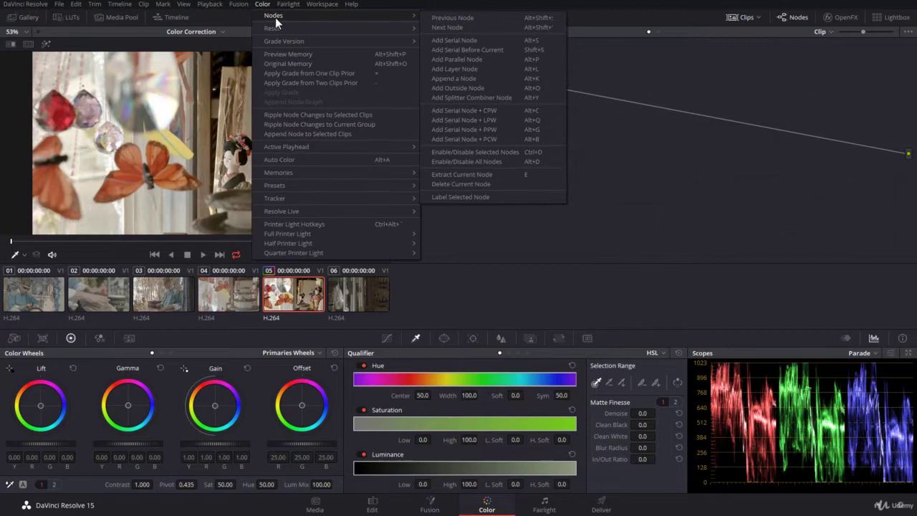
left_click(548, 70)
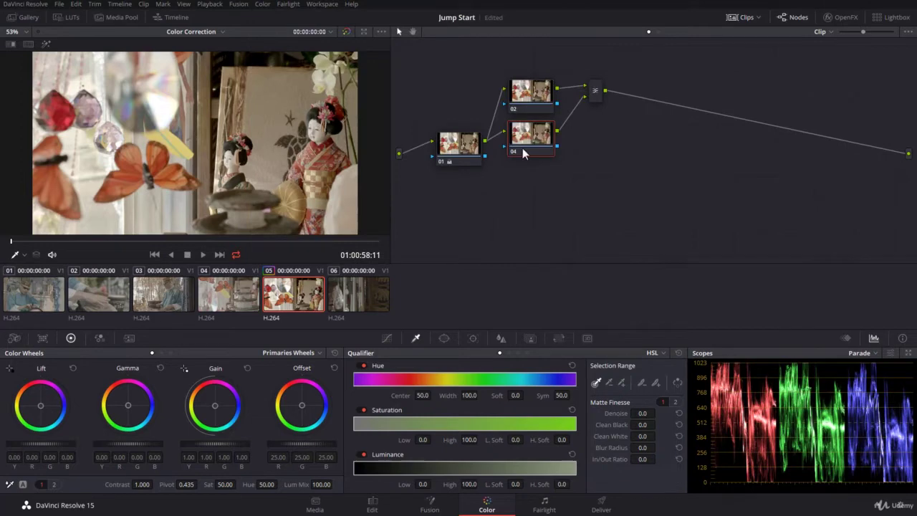
- Arrange the graph with node 02 on top, node 04 below, and the mixer to their right
left_click_drag(523, 148, 530, 202)
left_click_drag(595, 91, 593, 141)
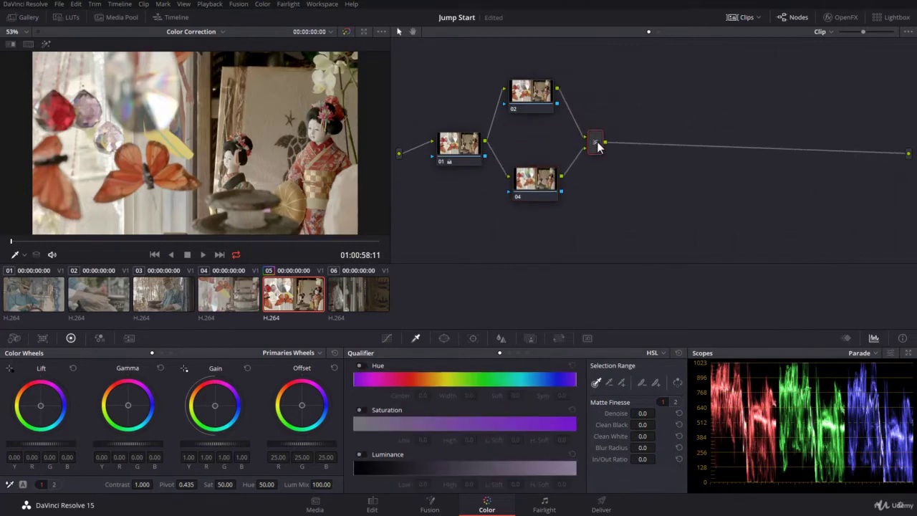
left_click_drag(531, 92, 533, 96)
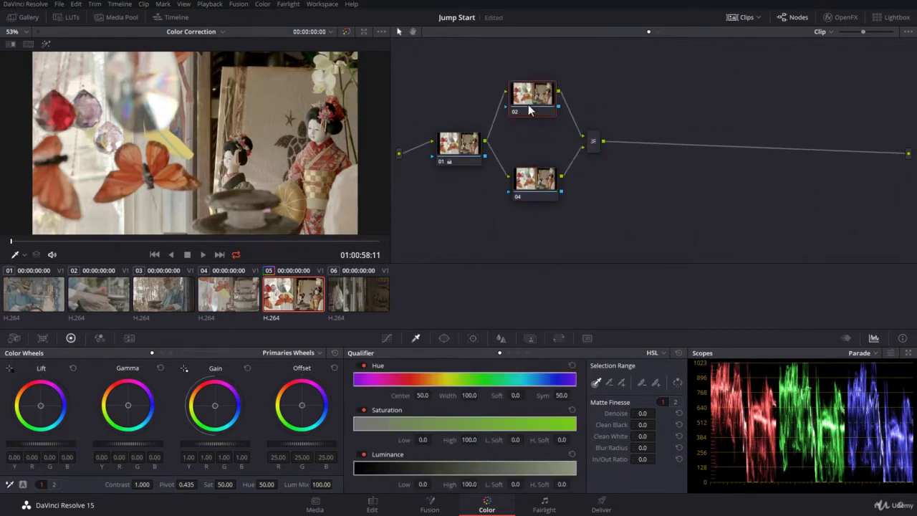
left_click(532, 181)
left_click(534, 100)
mouse_move(537, 181)
left_mouse_down()
mouse_move(532, 78)
mouse_move(534, 114)
left_mouse_up()
left_click_drag(534, 162, 531, 201)
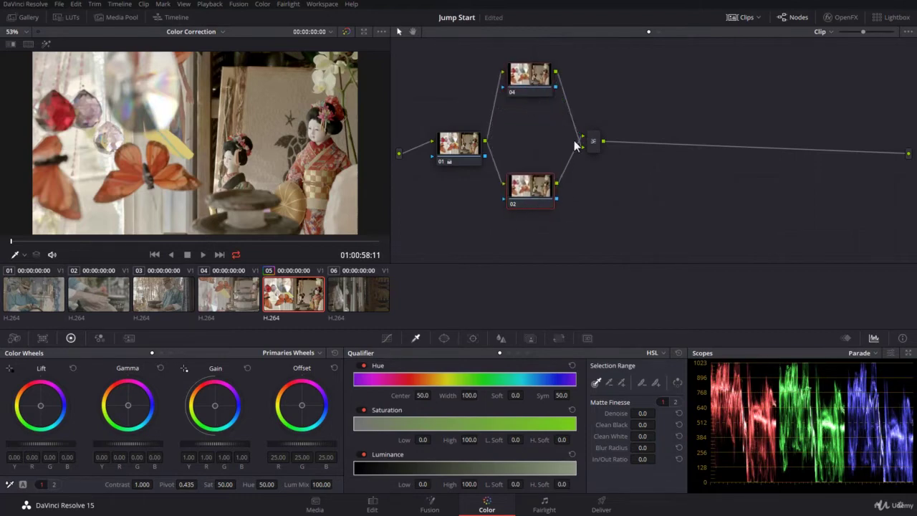
left_click_drag(527, 90, 532, 148)
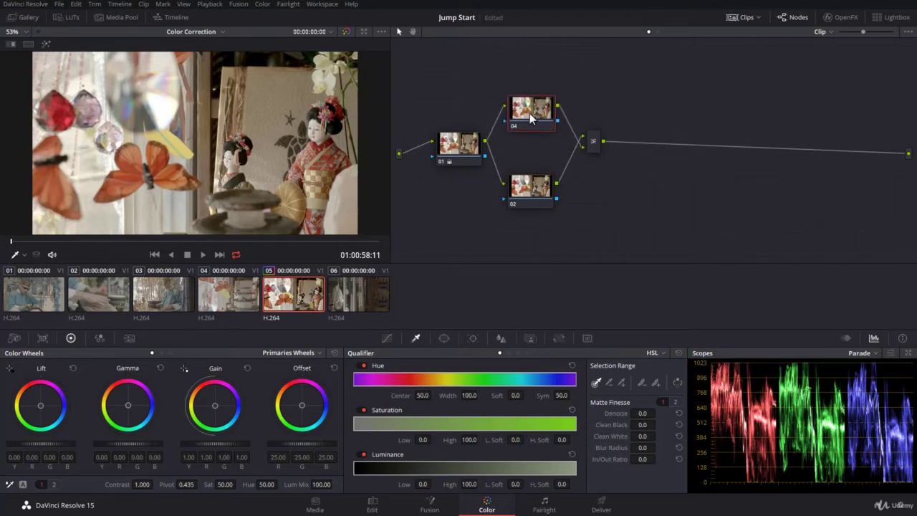
left_click_drag(531, 188, 534, 97)
left_click_drag(531, 148, 533, 179)
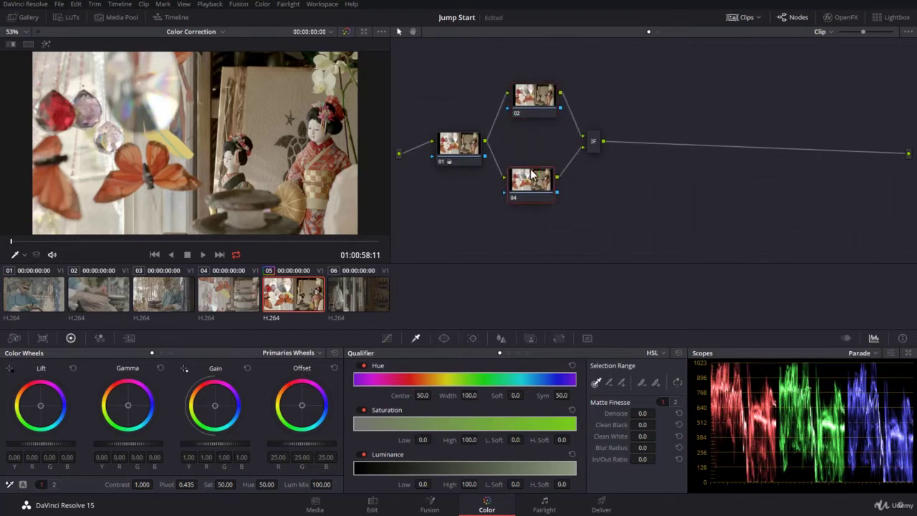
- Set node 04's saturation to 0 so the image turns greyscale
double_click(226, 484)
type("0")
key("Return")
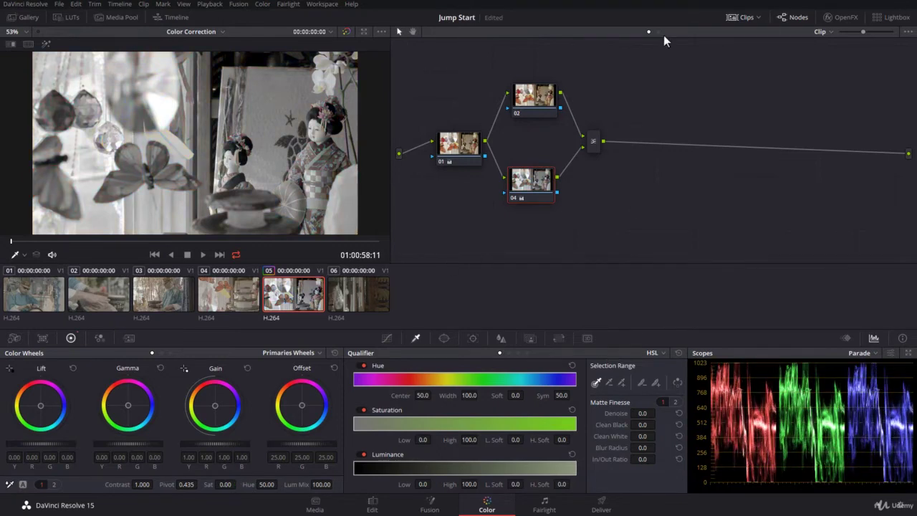
left_click(593, 144)
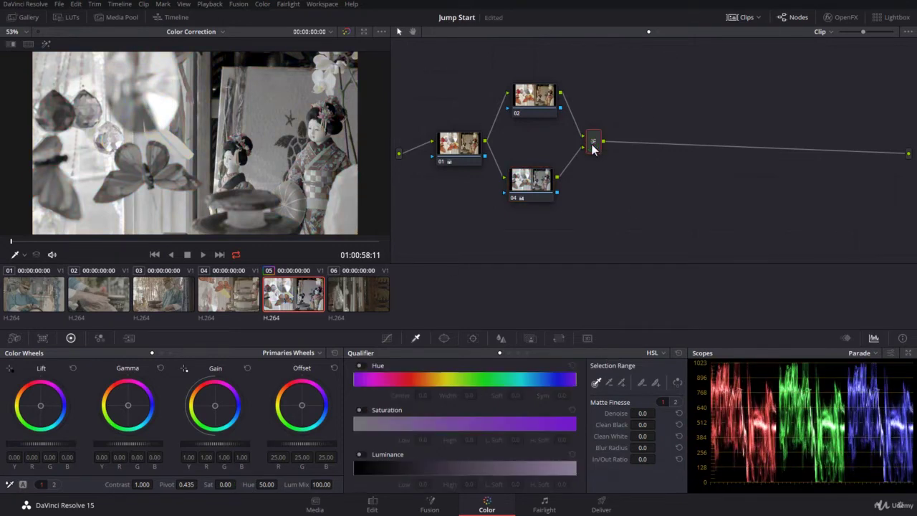
- Change the Layer Mixer's composite mode to Multiply
right_click(593, 143)
mouse_move(629, 209)
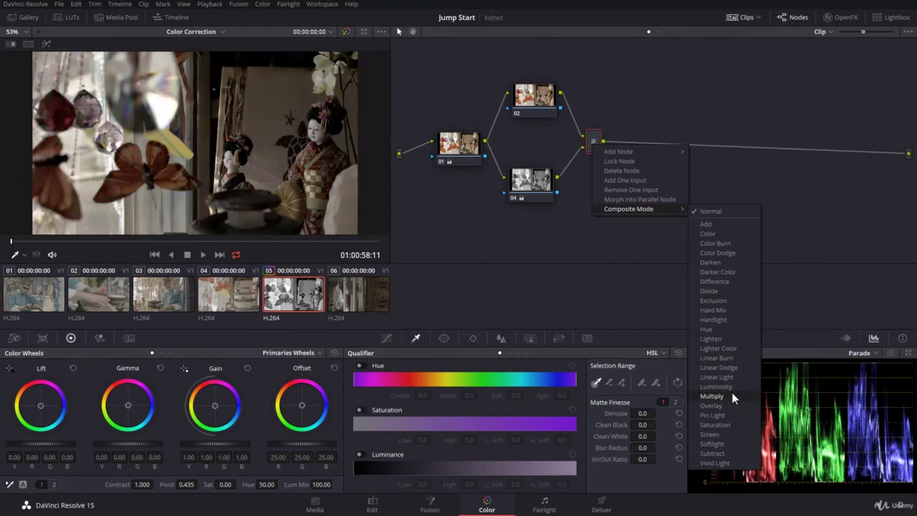
left_click(731, 396)
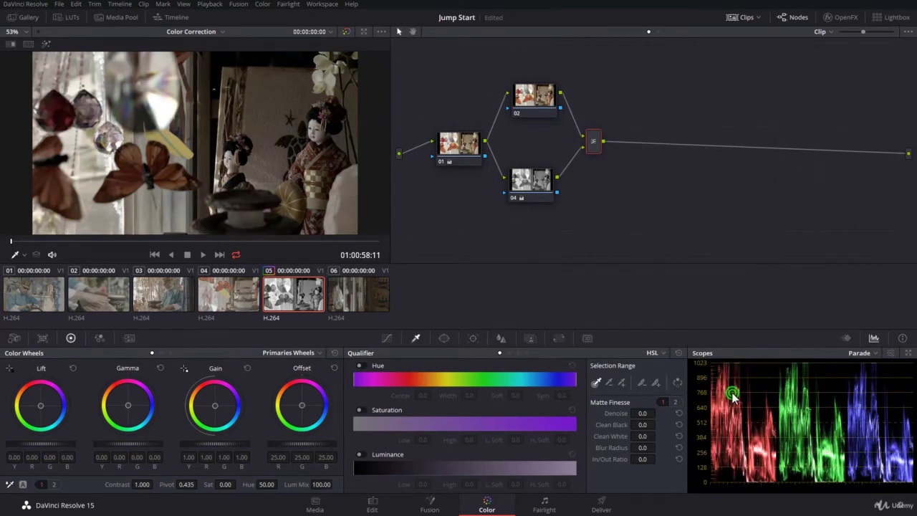
- On node 02, push the master Gain wheel to 1.19 and Lift to -0.06
left_click(542, 188)
left_click(534, 95)
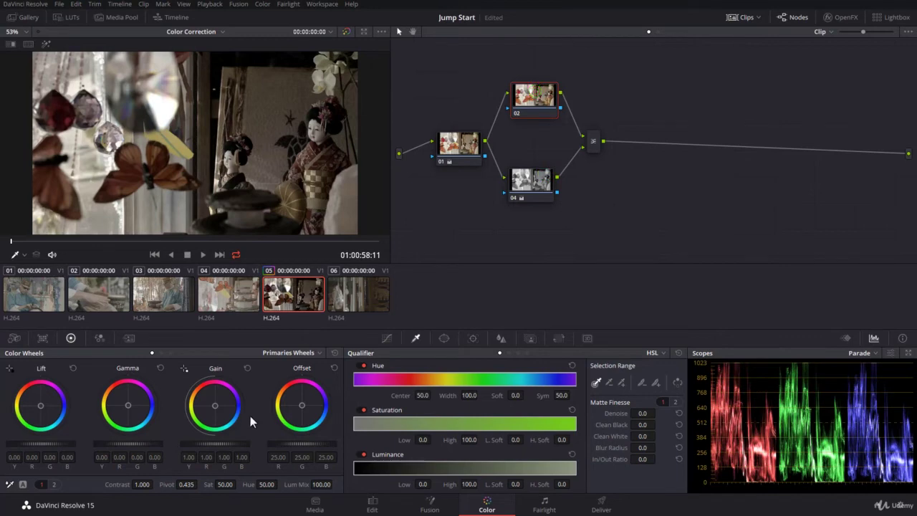
left_click_drag(216, 446, 224, 446)
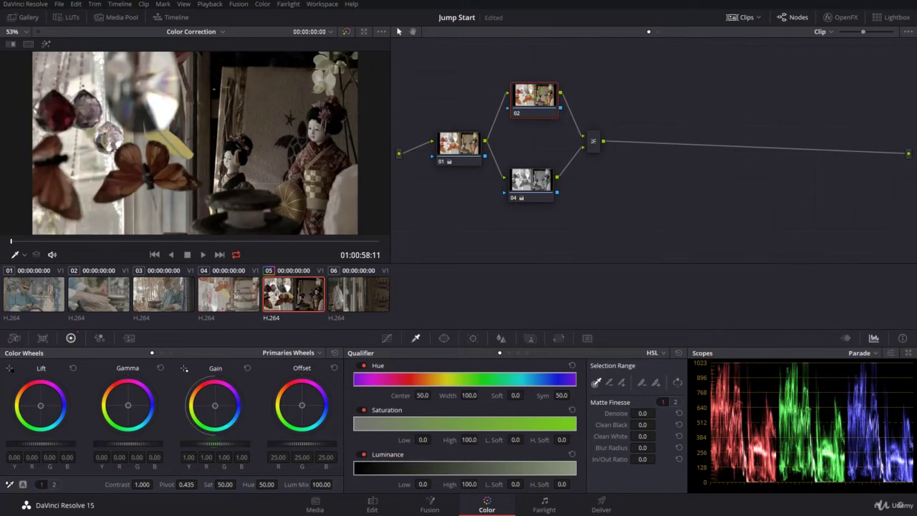
left_click_drag(47, 443, 43, 443)
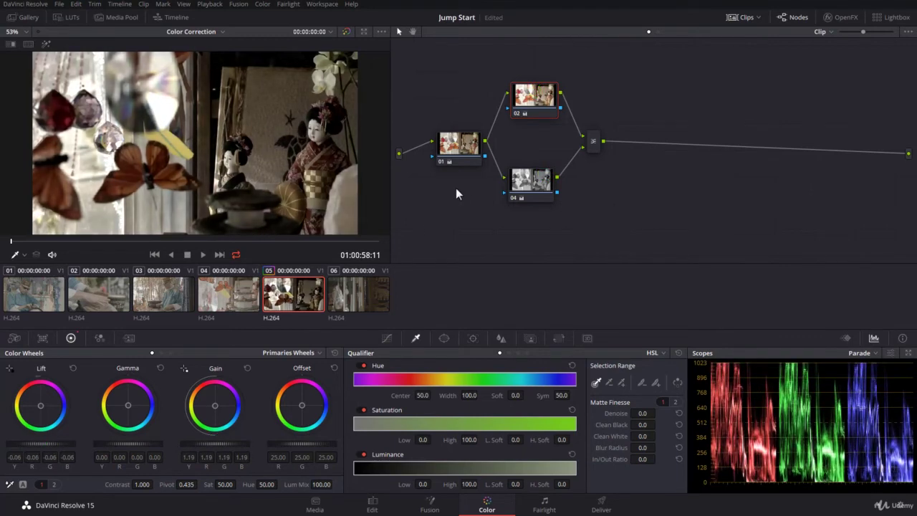